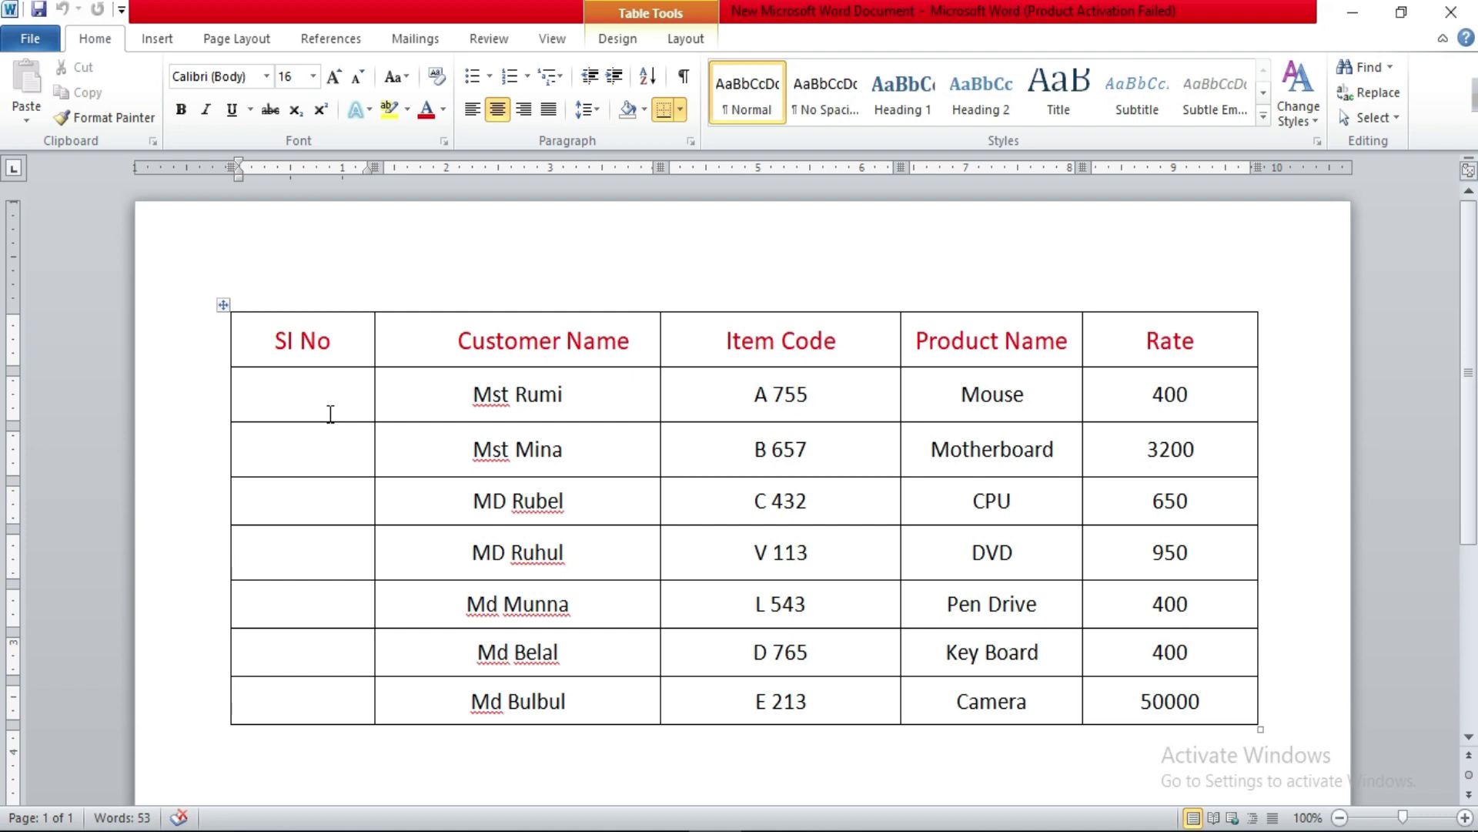
- Type serial numbers 01 and 02, then 03 through 07, down the SI No cells
type("01")
type("02")
left_click(325, 498)
type("03")
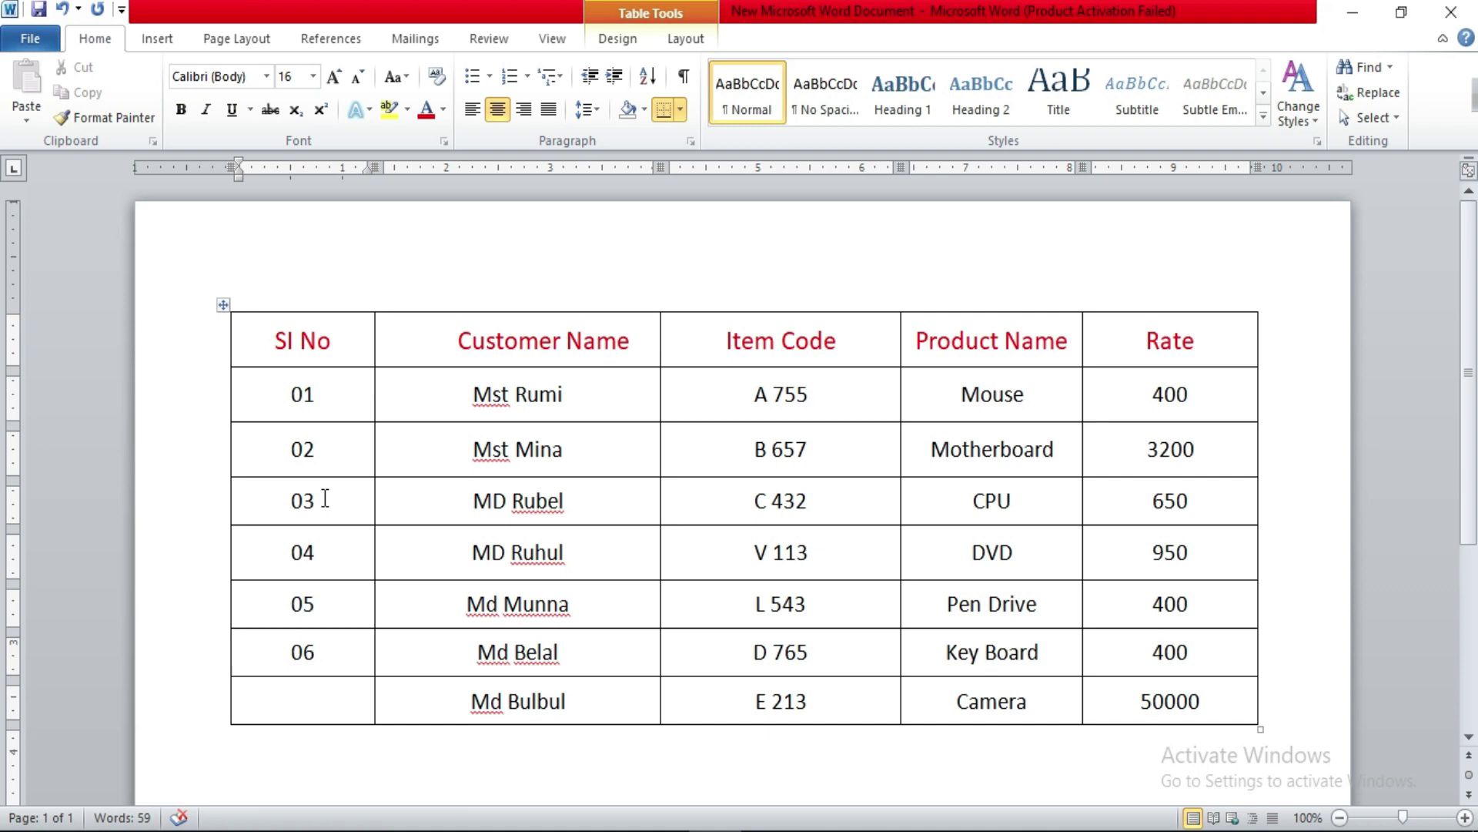
type("07")
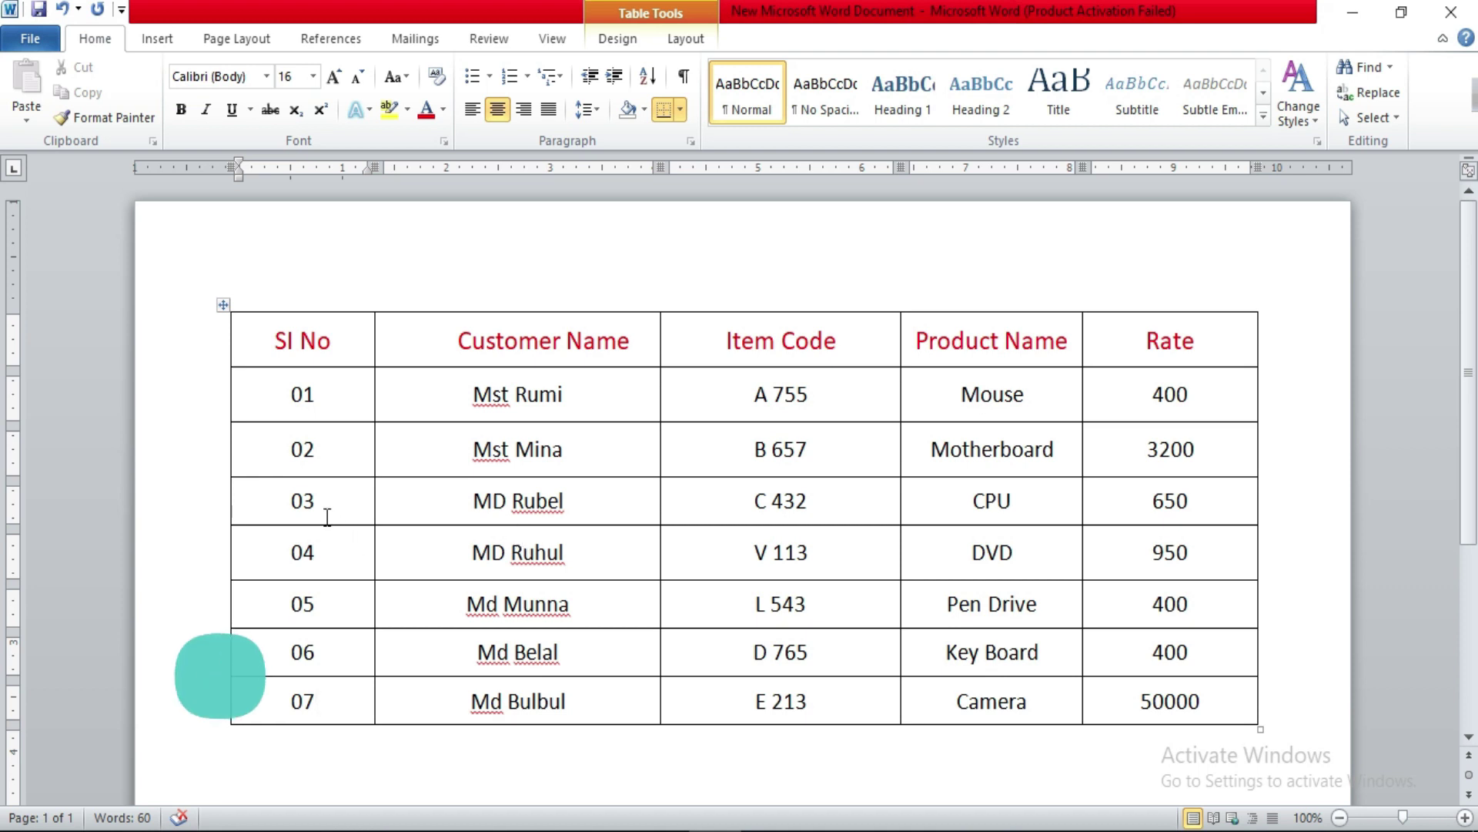
- Insert an empty row below row 03 and type 04 in its SI No cell
left_click_drag(262, 498, 1132, 514)
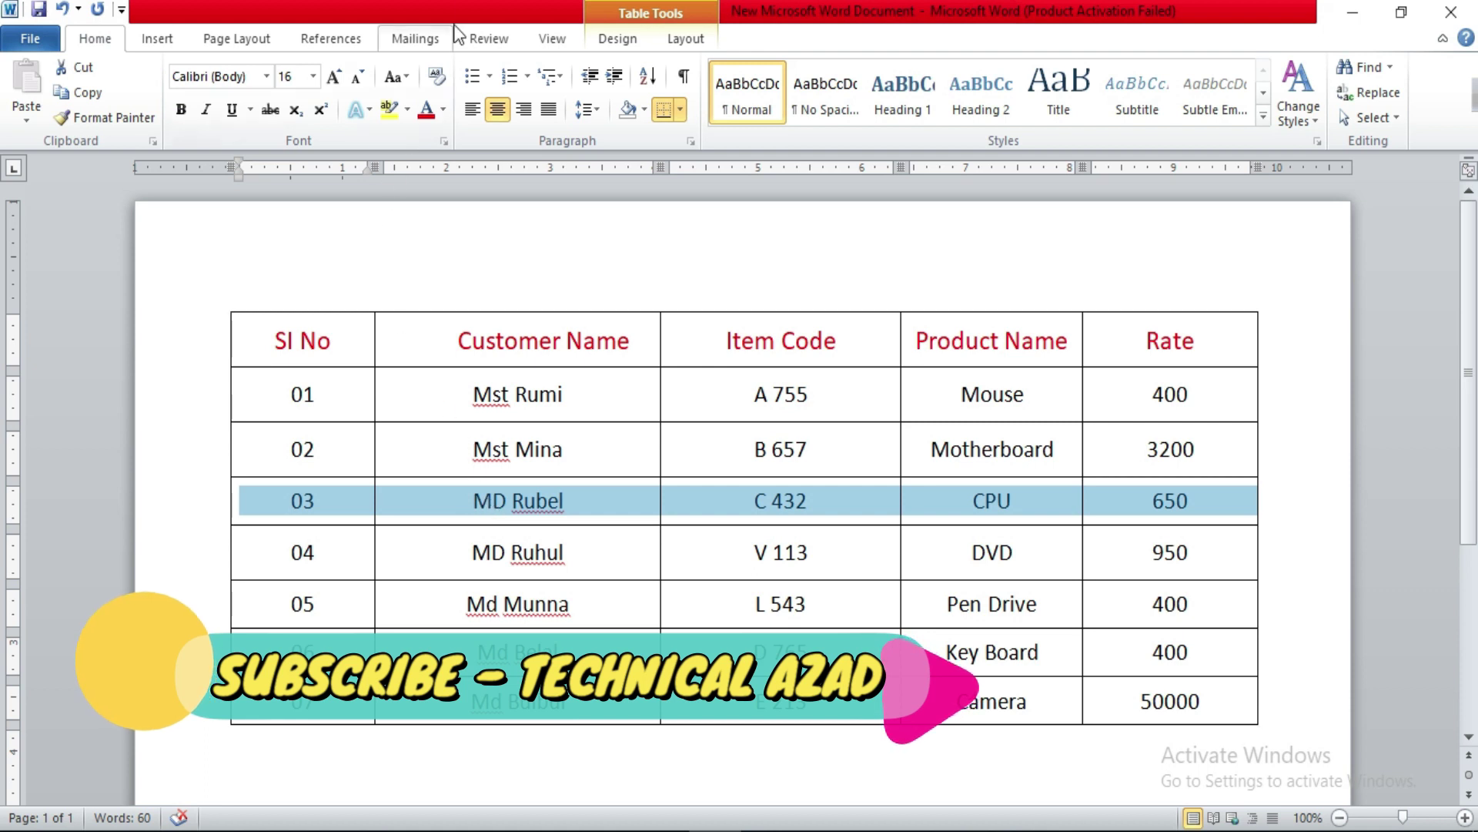
right_click(479, 507)
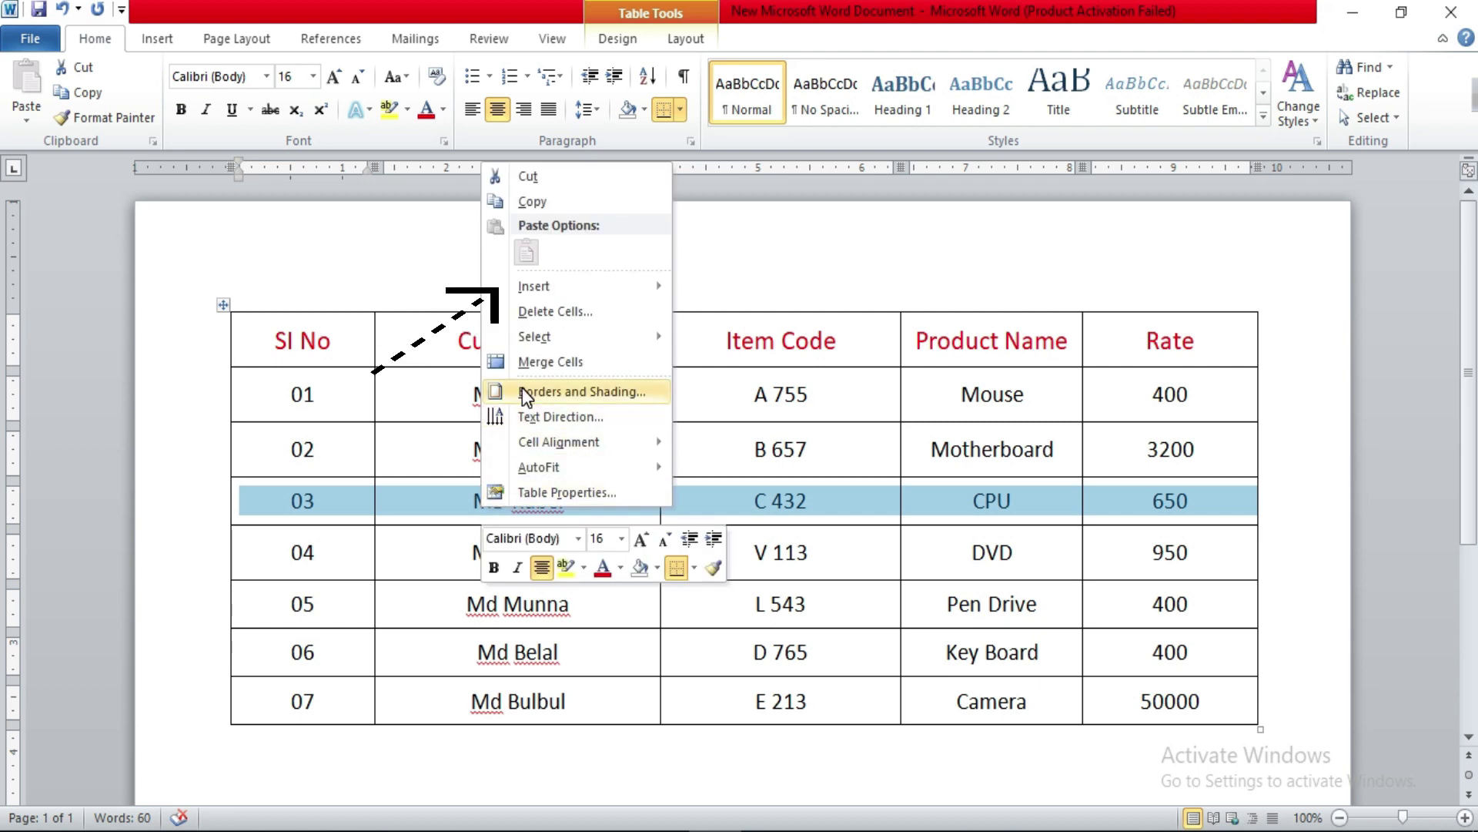
mouse_move(533, 287)
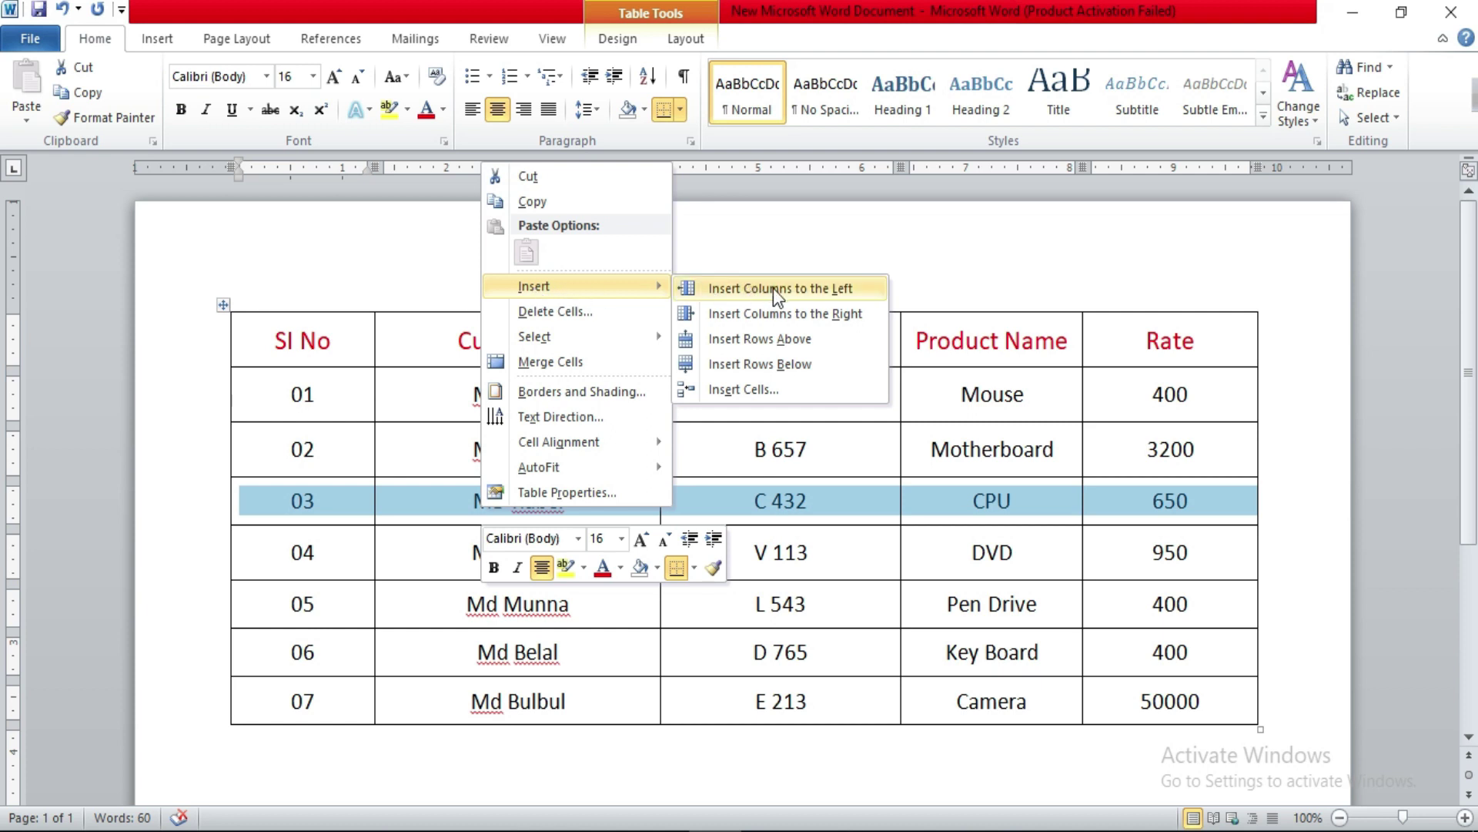
left_click(789, 372)
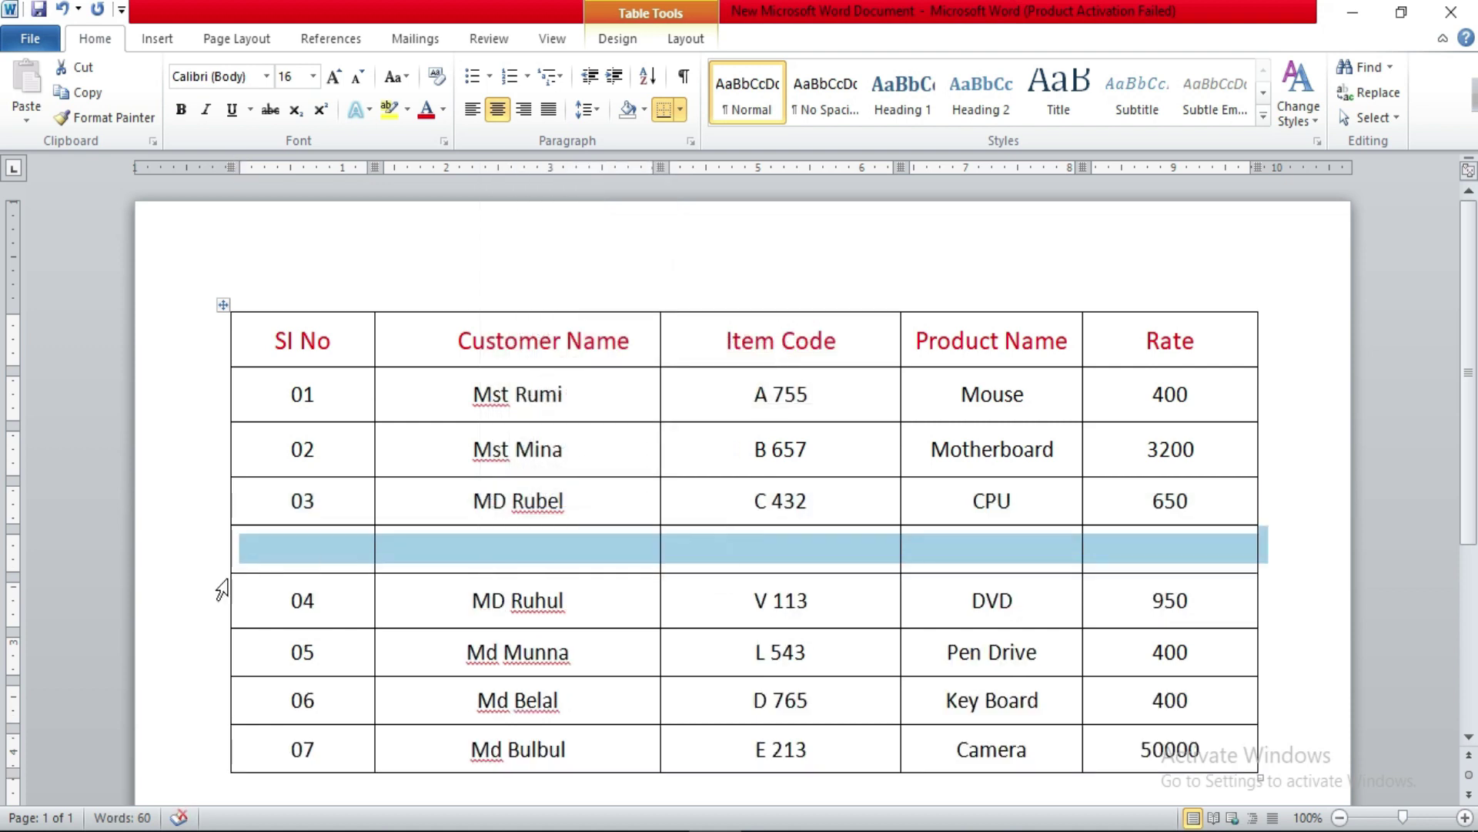
left_click(522, 554)
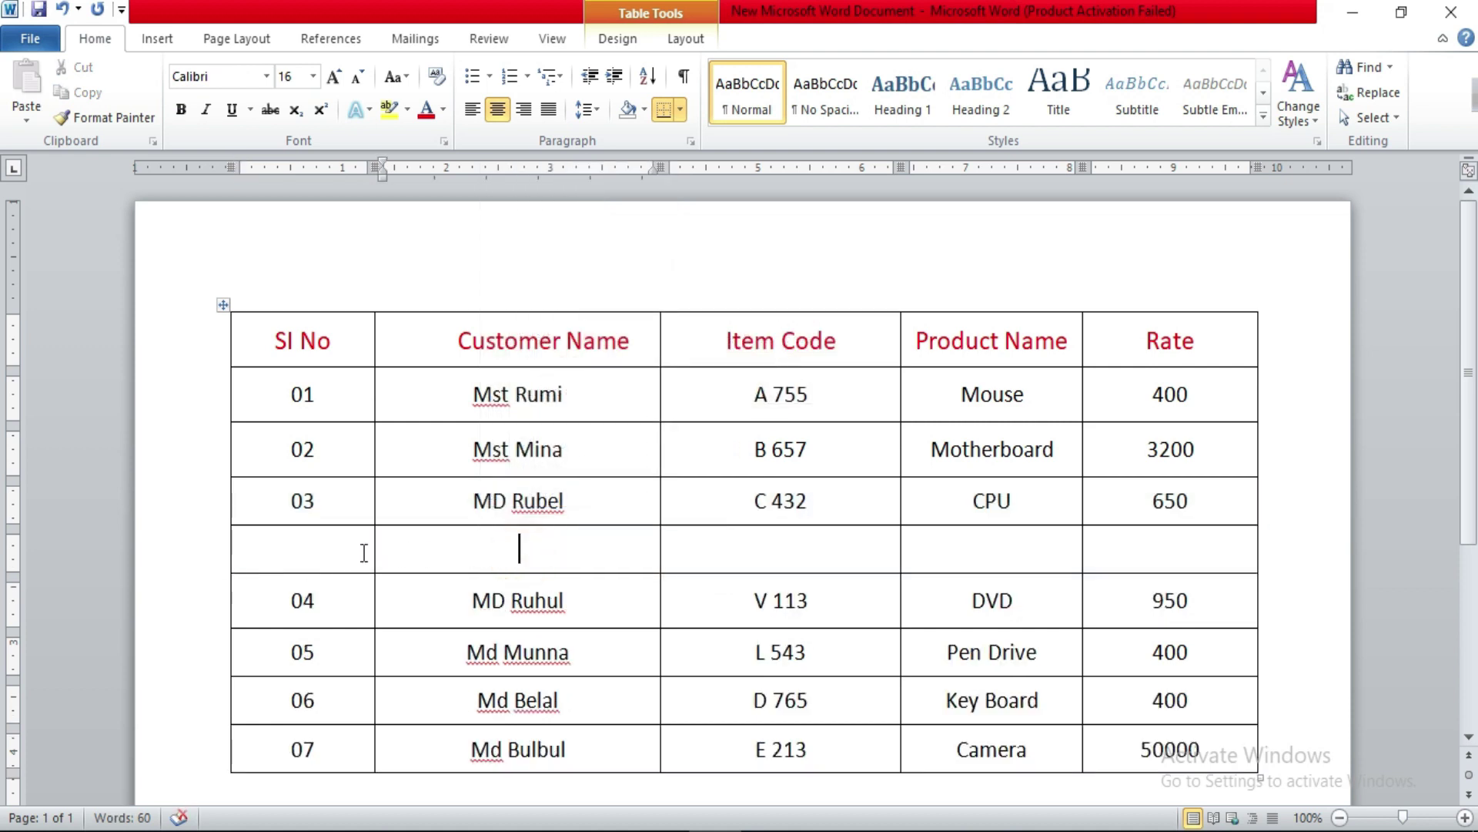
left_click(309, 545)
type("04")
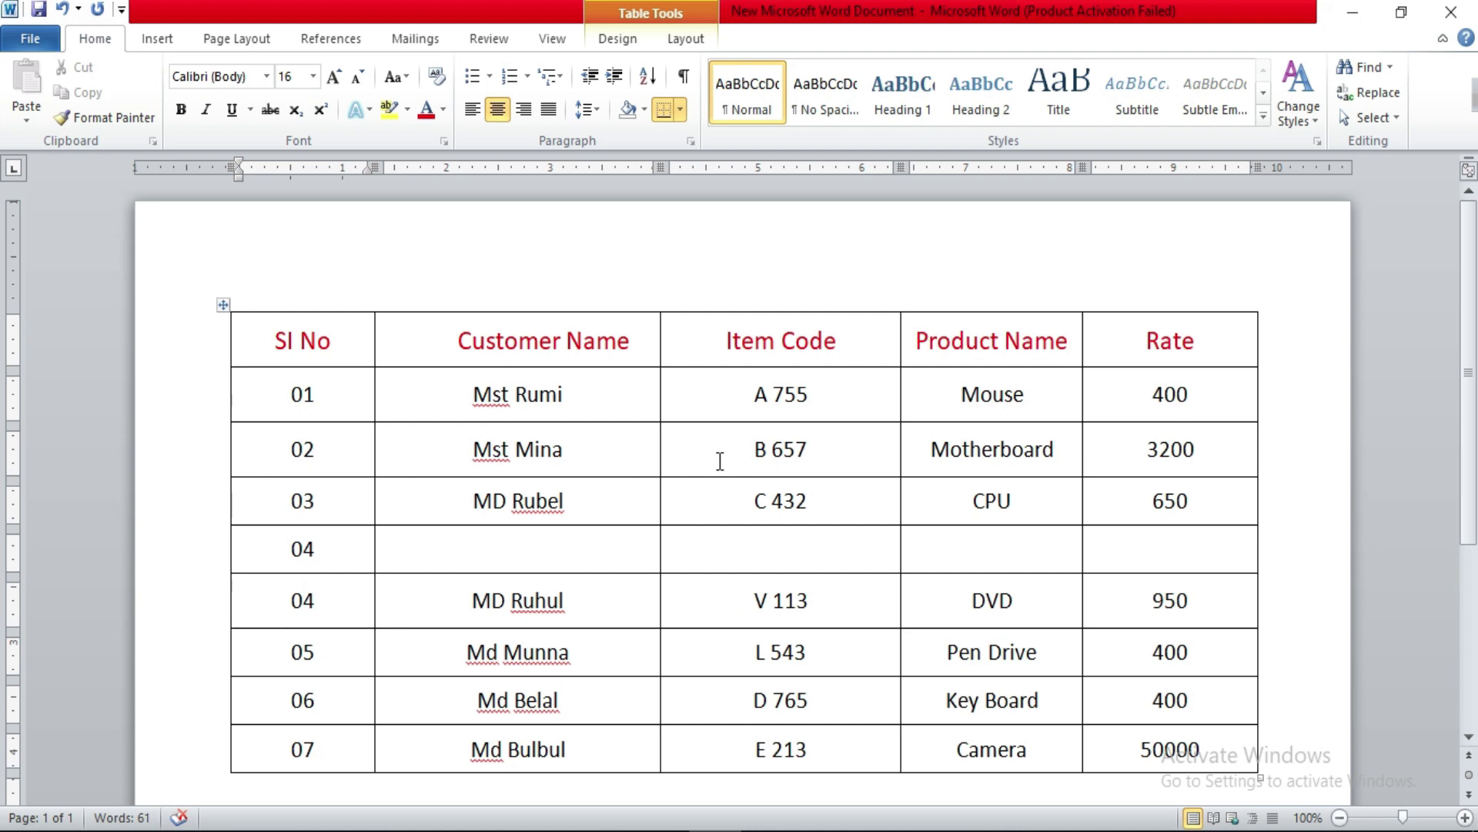
- Undo the inserted row and delete the hand-typed numbers 01–07 from SI No
key("ctrl+z")
left_click(594, 501)
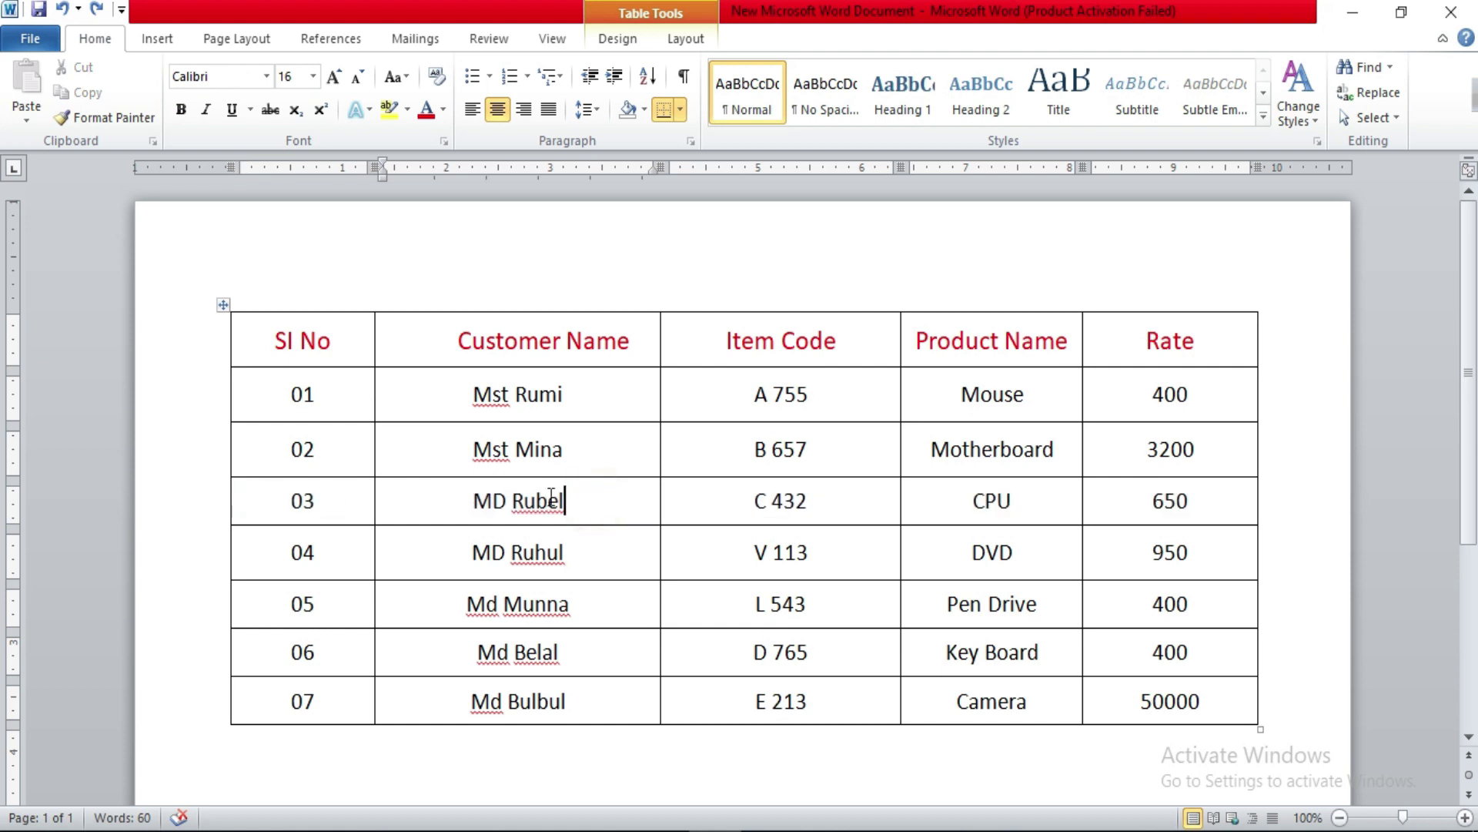
left_click(289, 393)
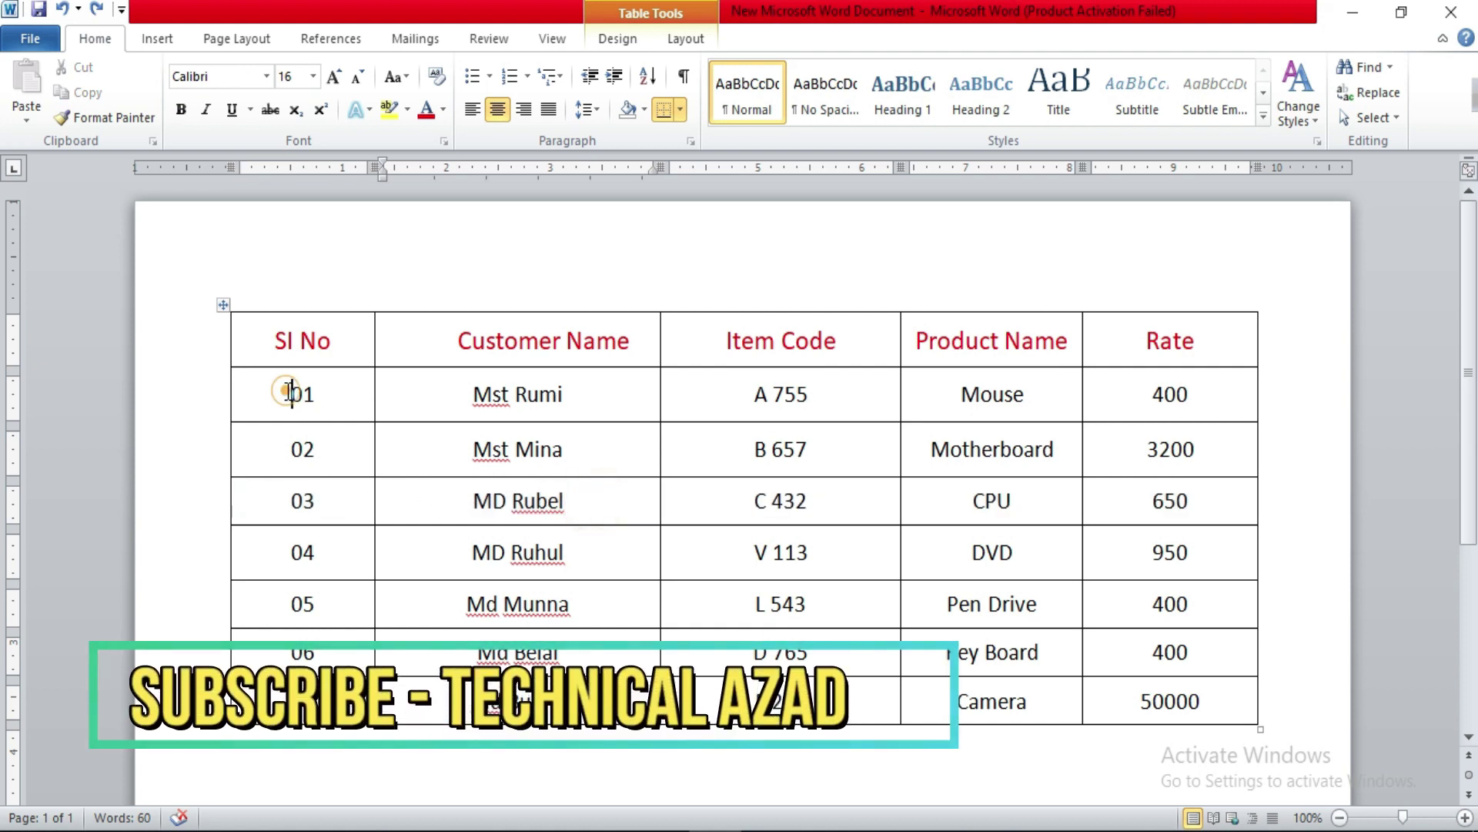
left_click_drag(289, 393, 308, 697)
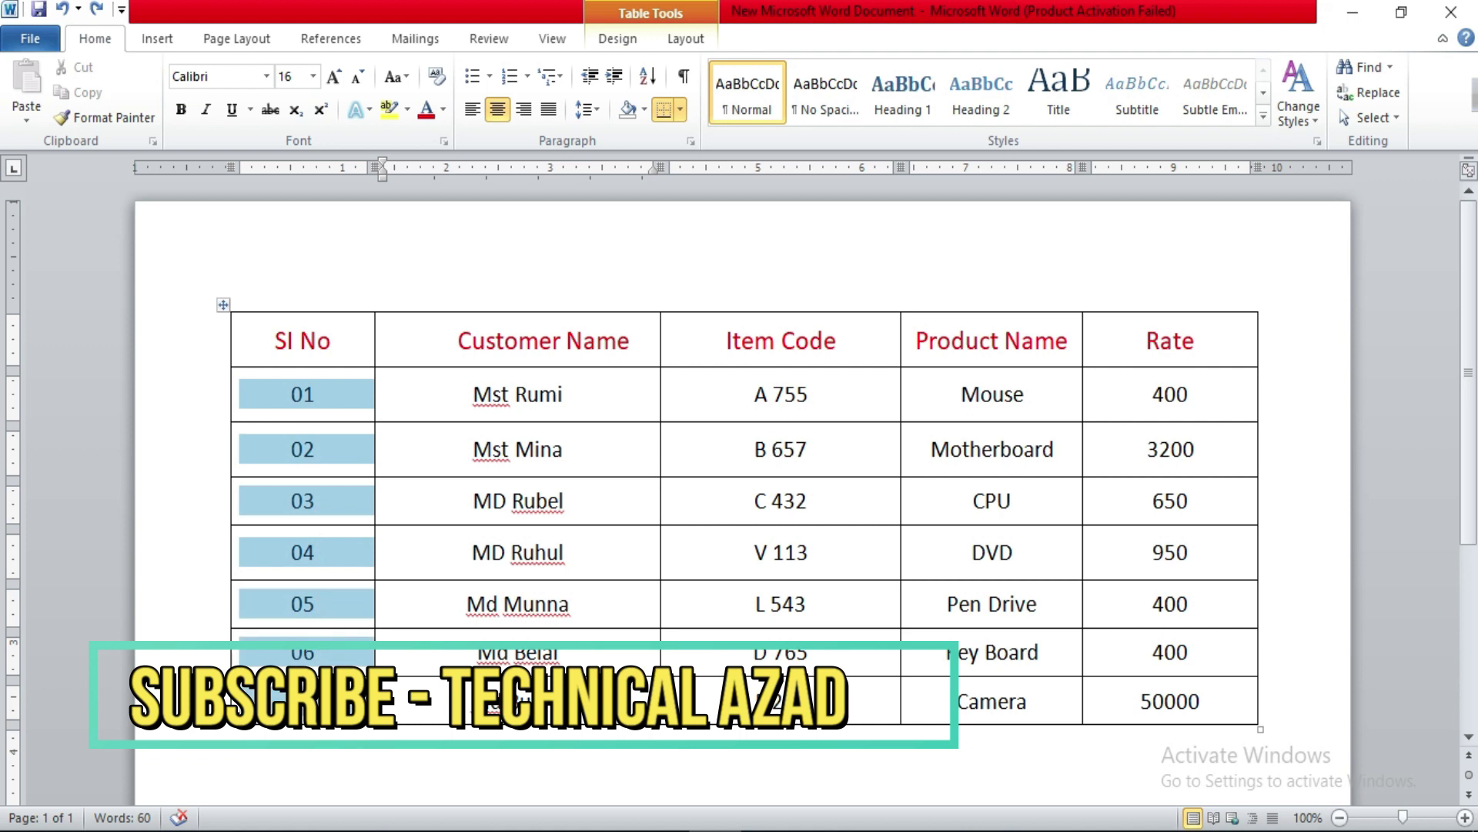
key("Delete")
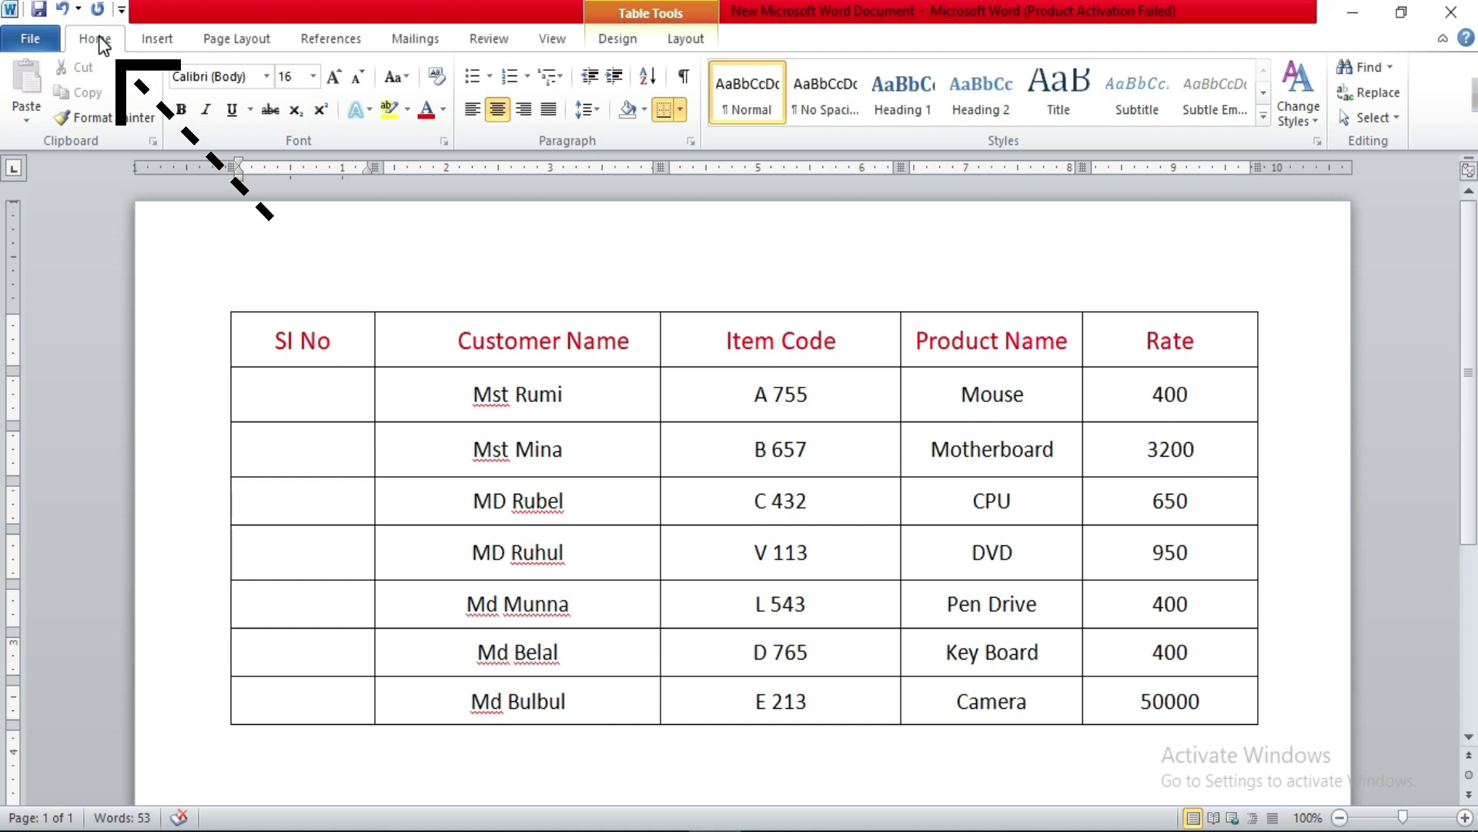
- Apply the 1. 2. 3. numbering format to all seven empty SI No cells
left_click(299, 399)
left_click_drag(299, 399, 308, 712)
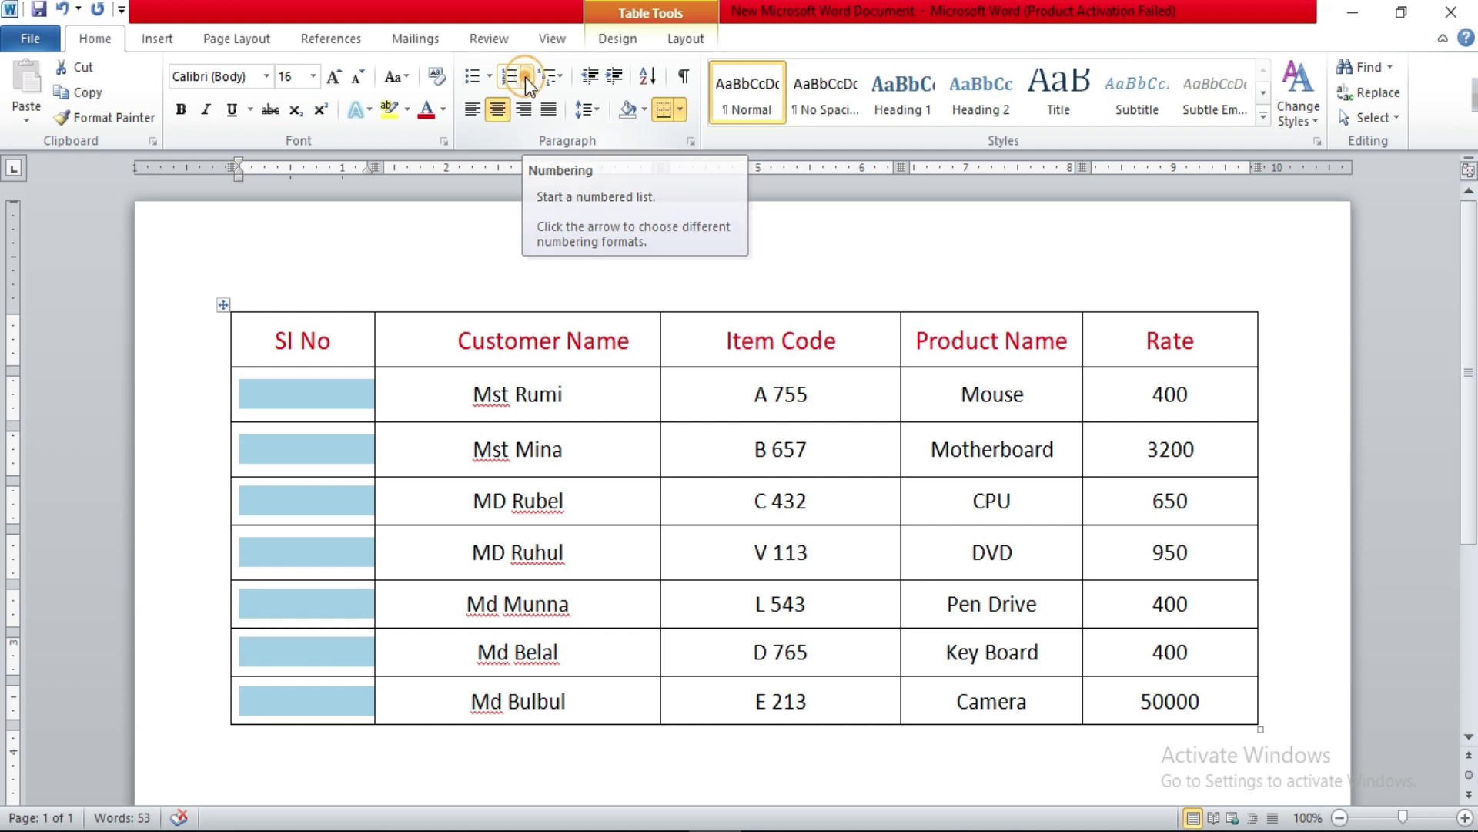
left_click(526, 77)
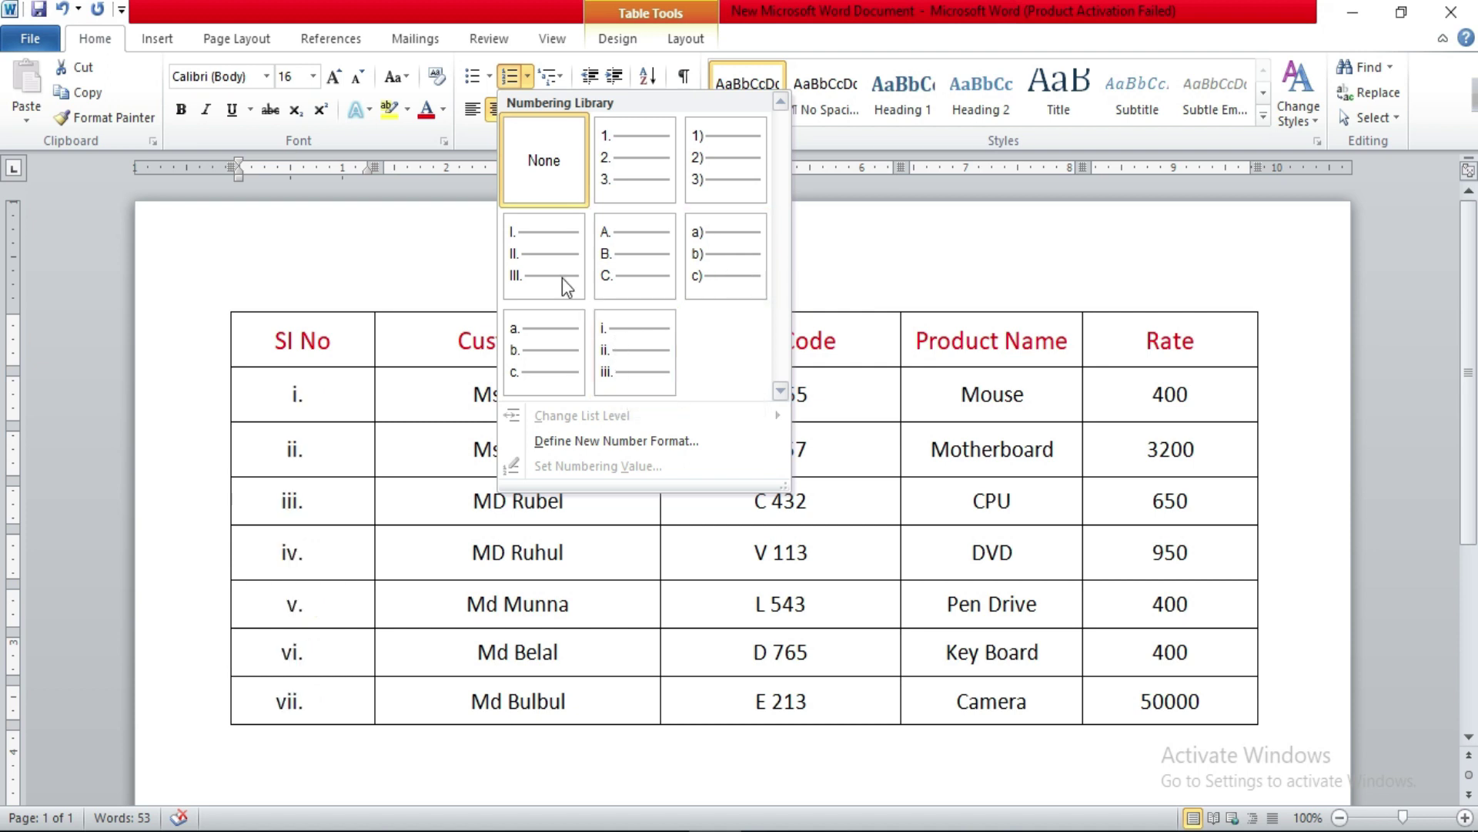
left_click(633, 170)
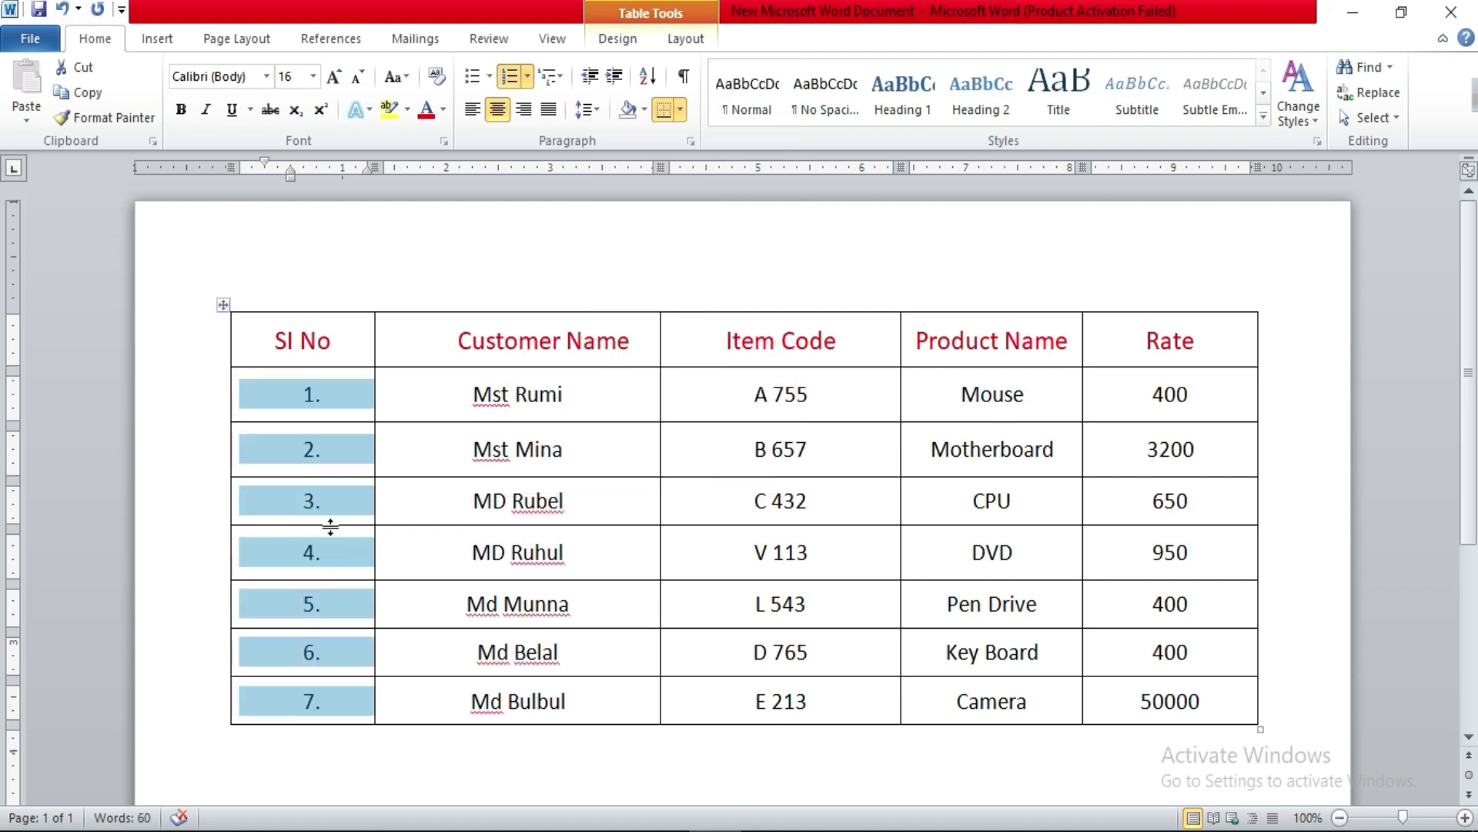
left_click(334, 502)
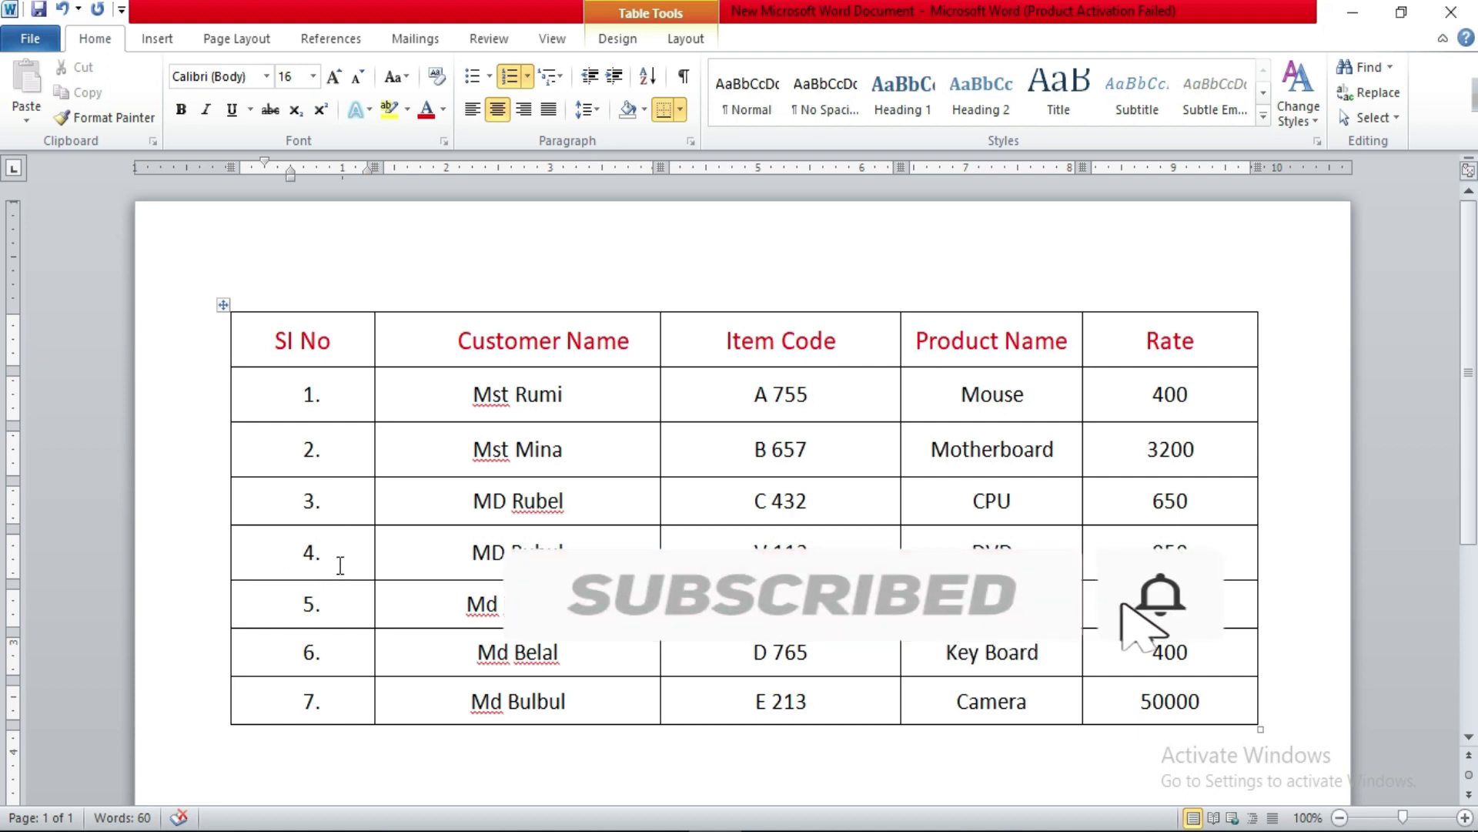
- Insert a blank row below CPU row 3, so it becomes 4. and later rows 5.–8
left_click(278, 495)
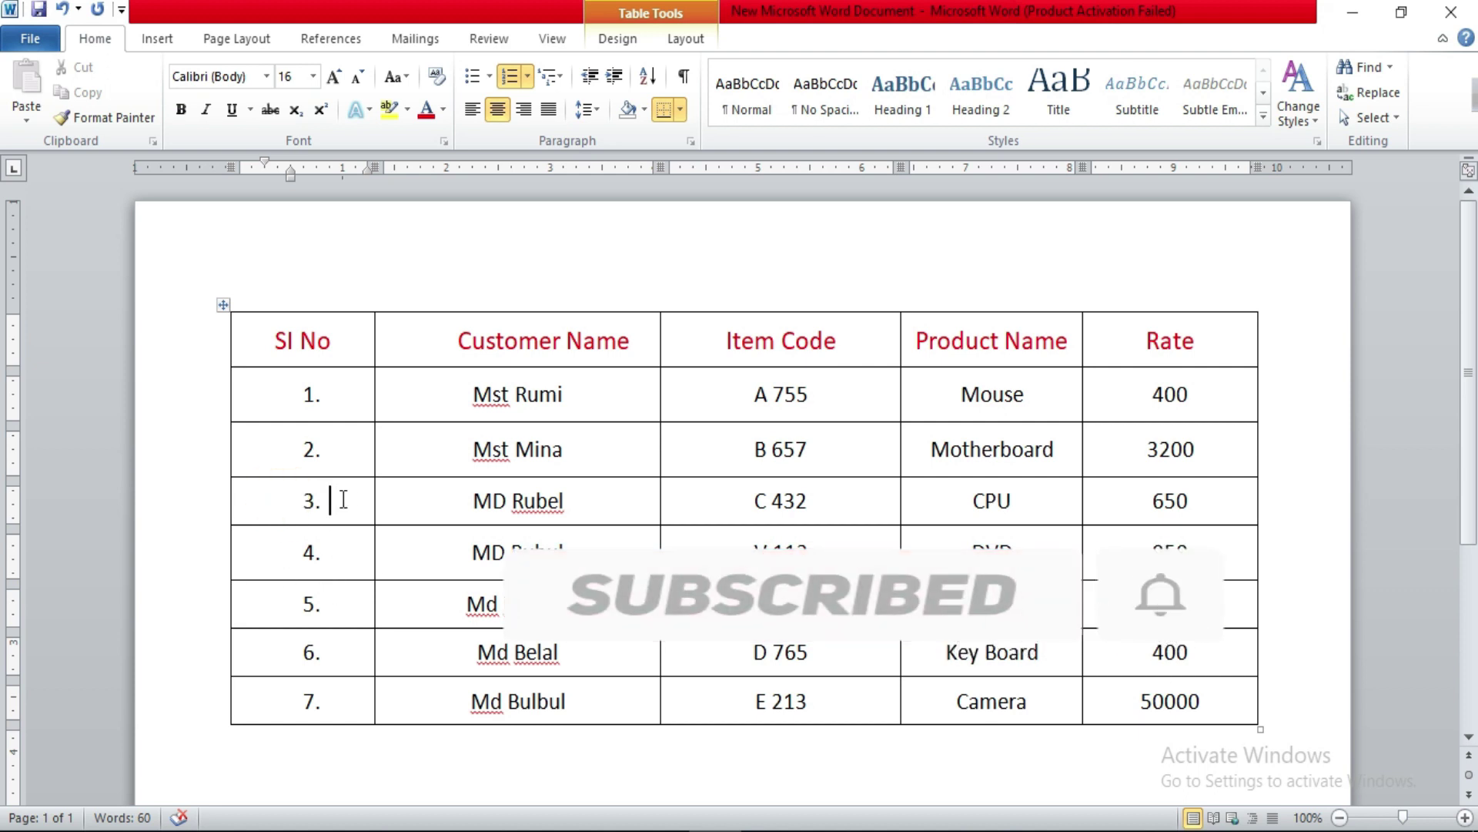
left_click(284, 499)
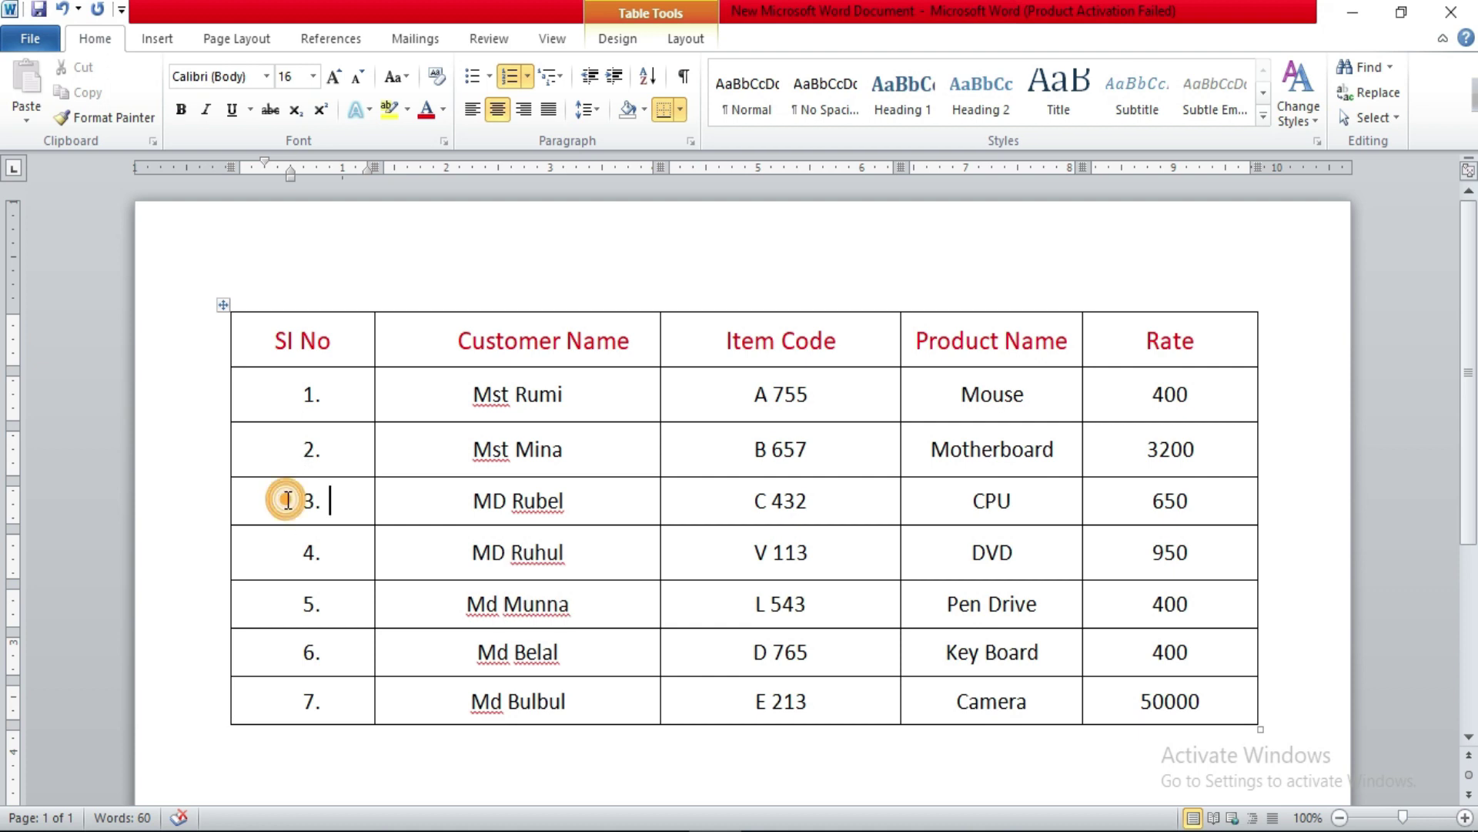
left_click_drag(435, 499, 1163, 501)
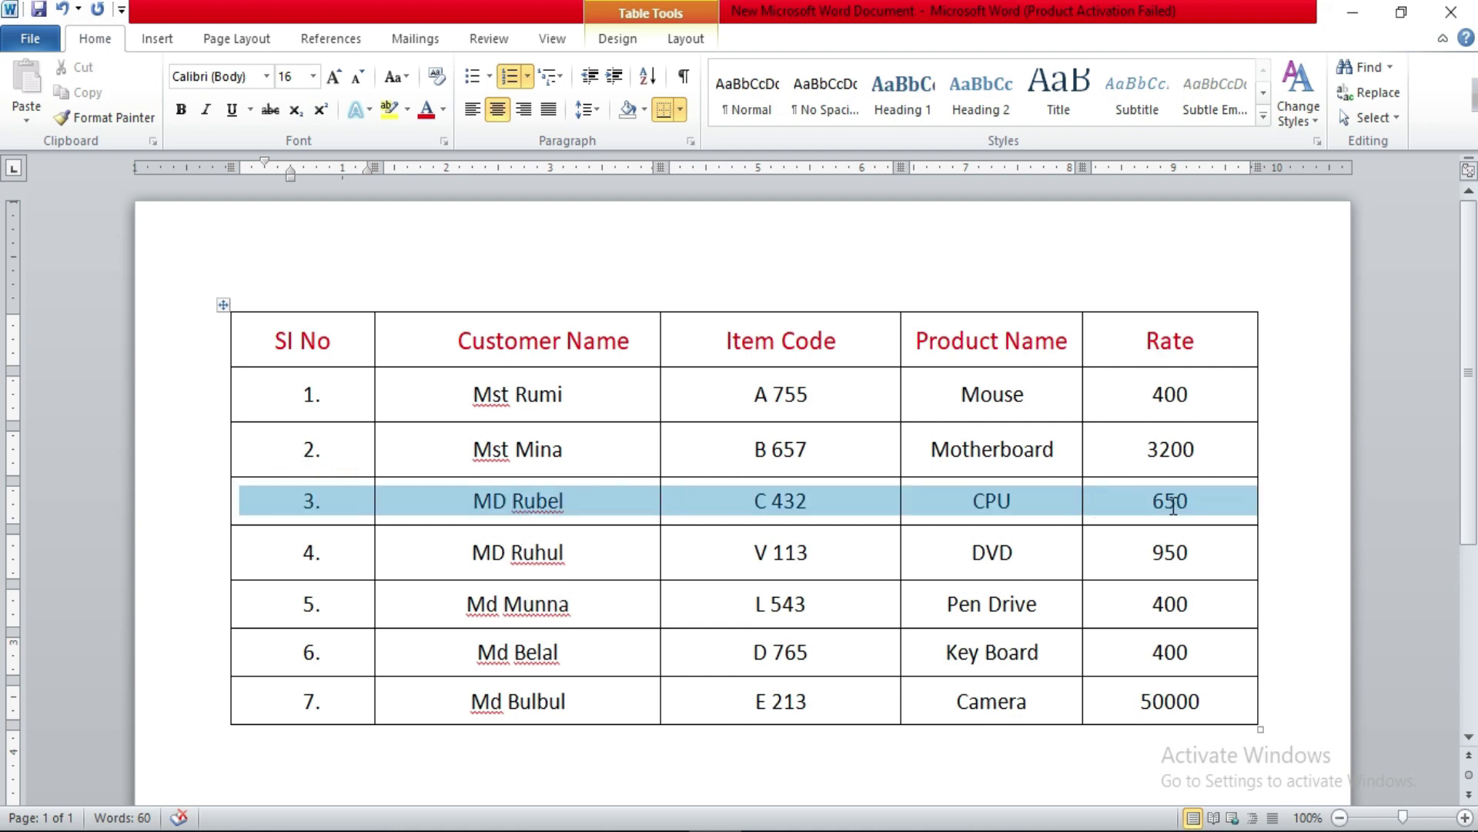
right_click(599, 506)
mouse_move(649, 276)
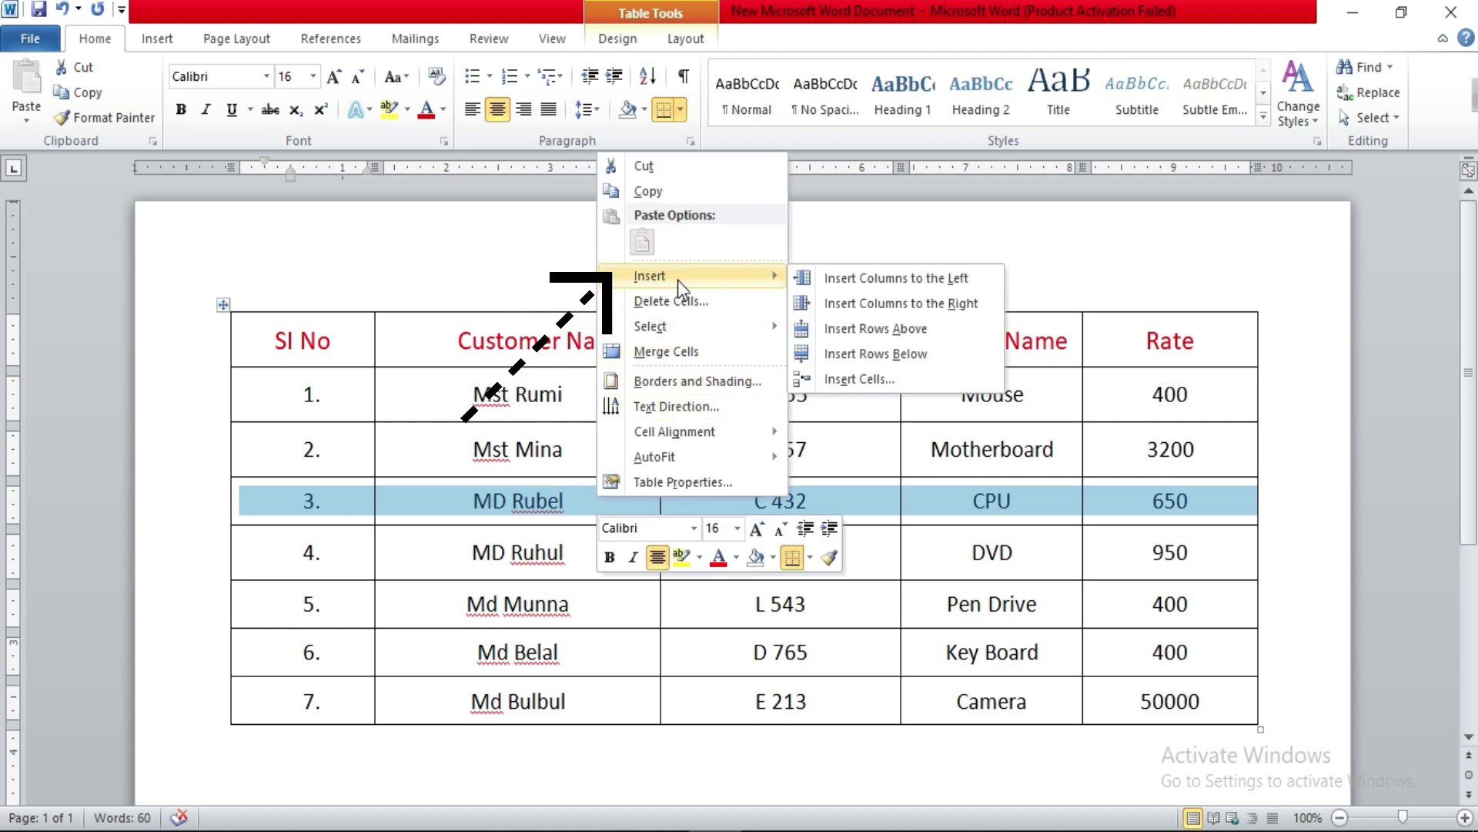
left_click(882, 353)
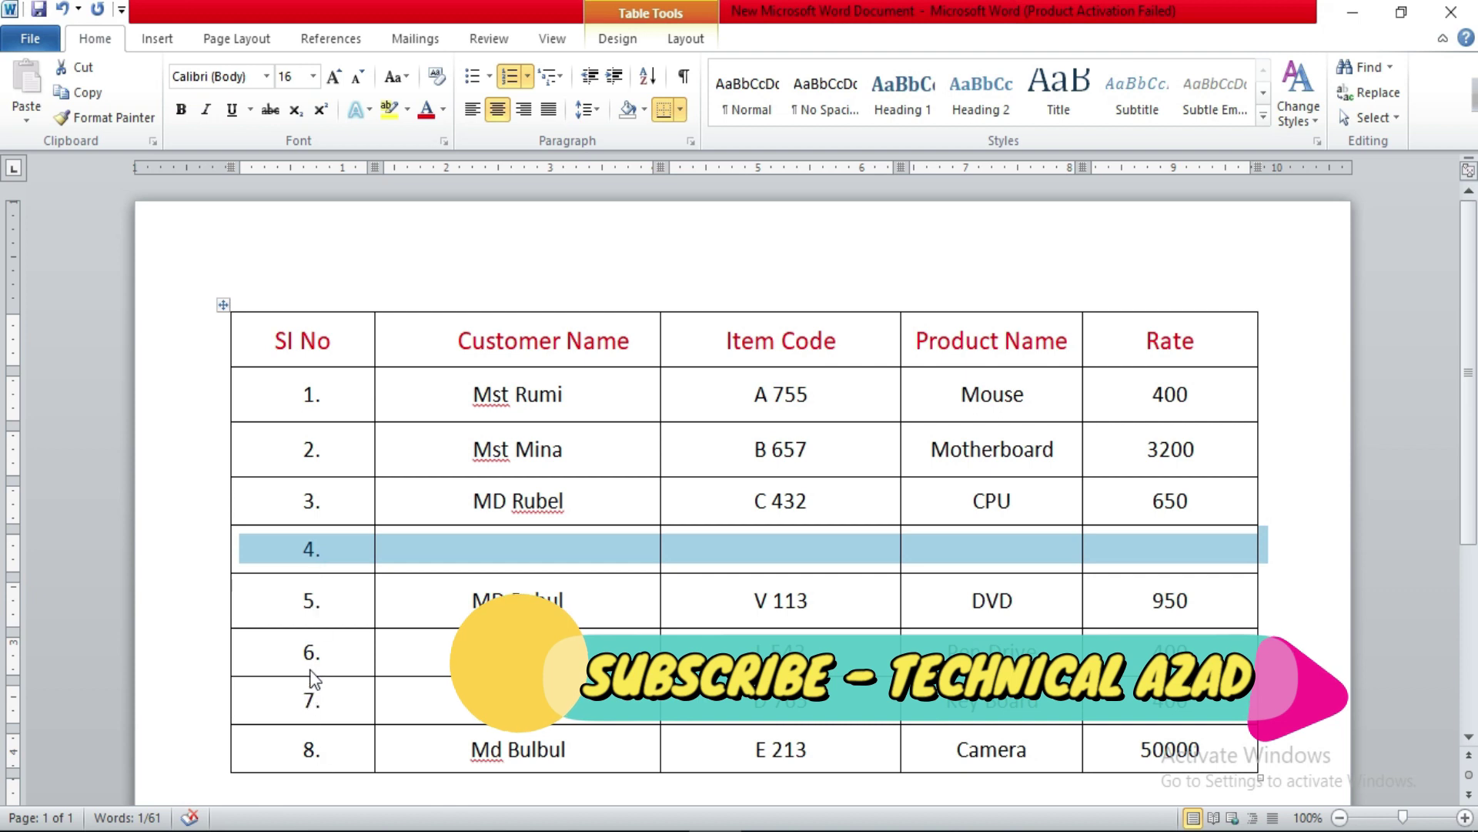
- Insert a blank row below the Camera row, auto-numbered 9., and place the caret in it
scroll(311, 671, "down", 3)
left_click_drag(265, 639, 1192, 644)
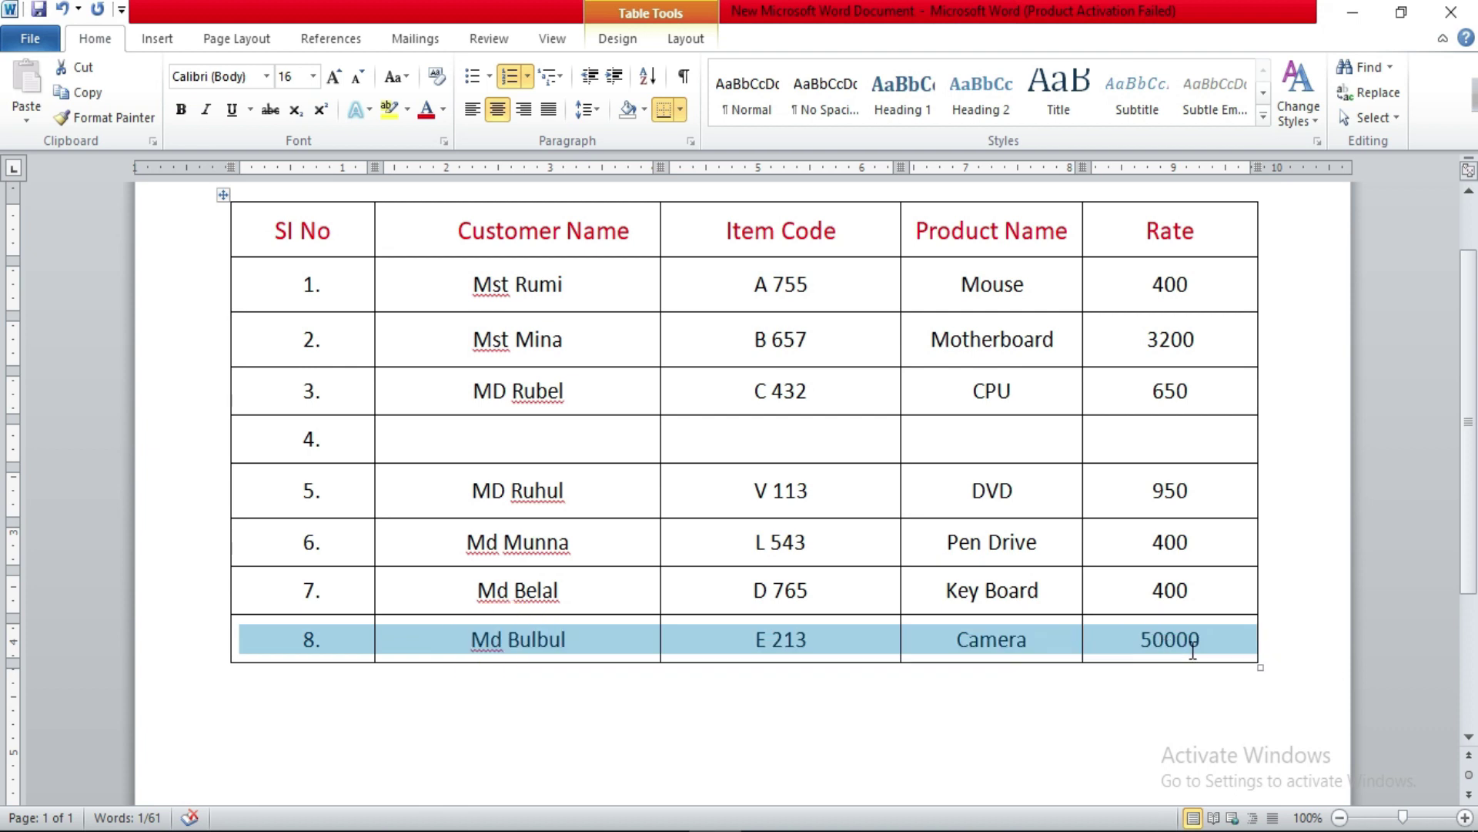
right_click(637, 651)
mouse_move(687, 422)
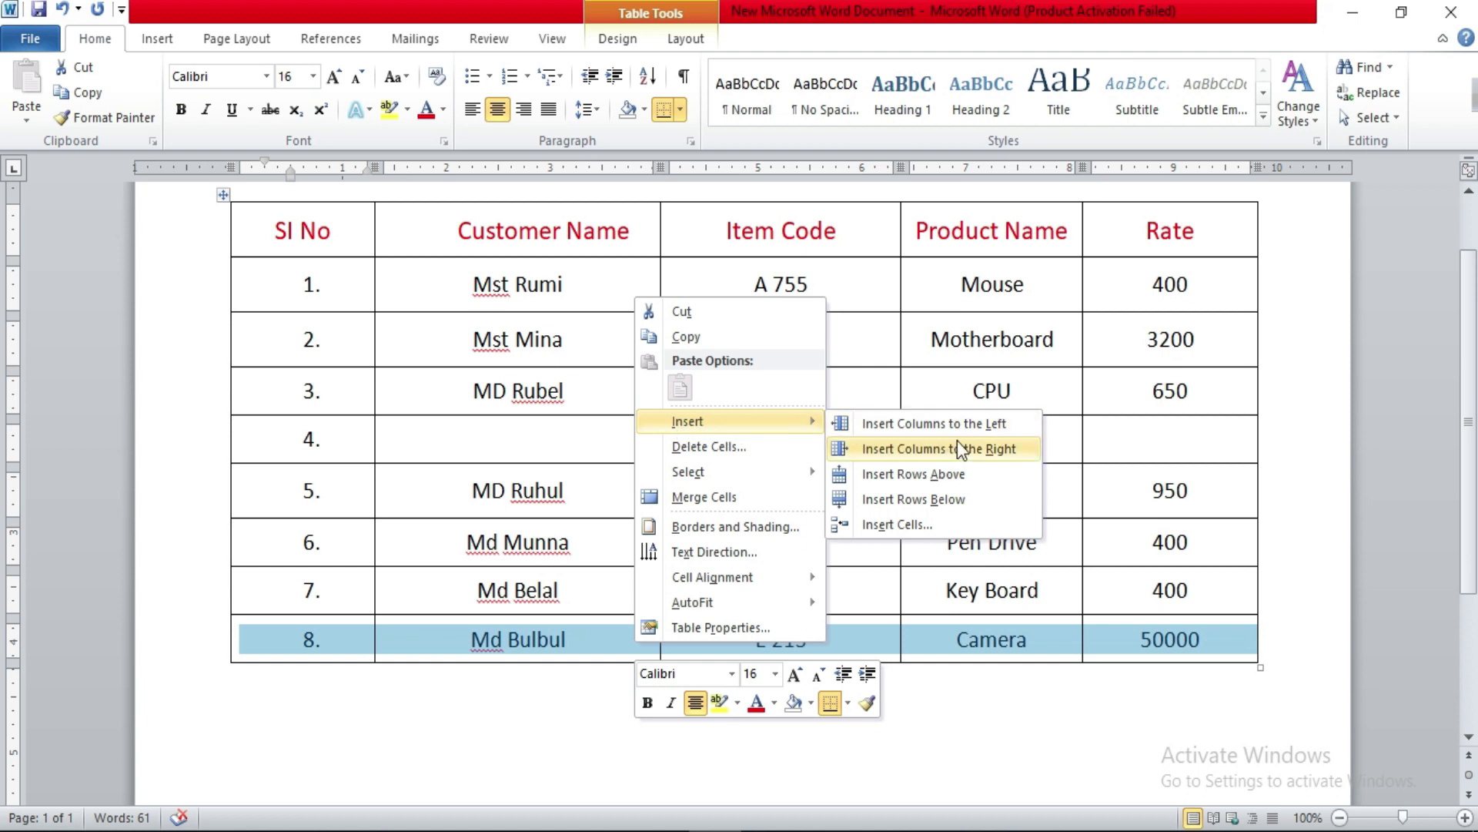
left_click(953, 500)
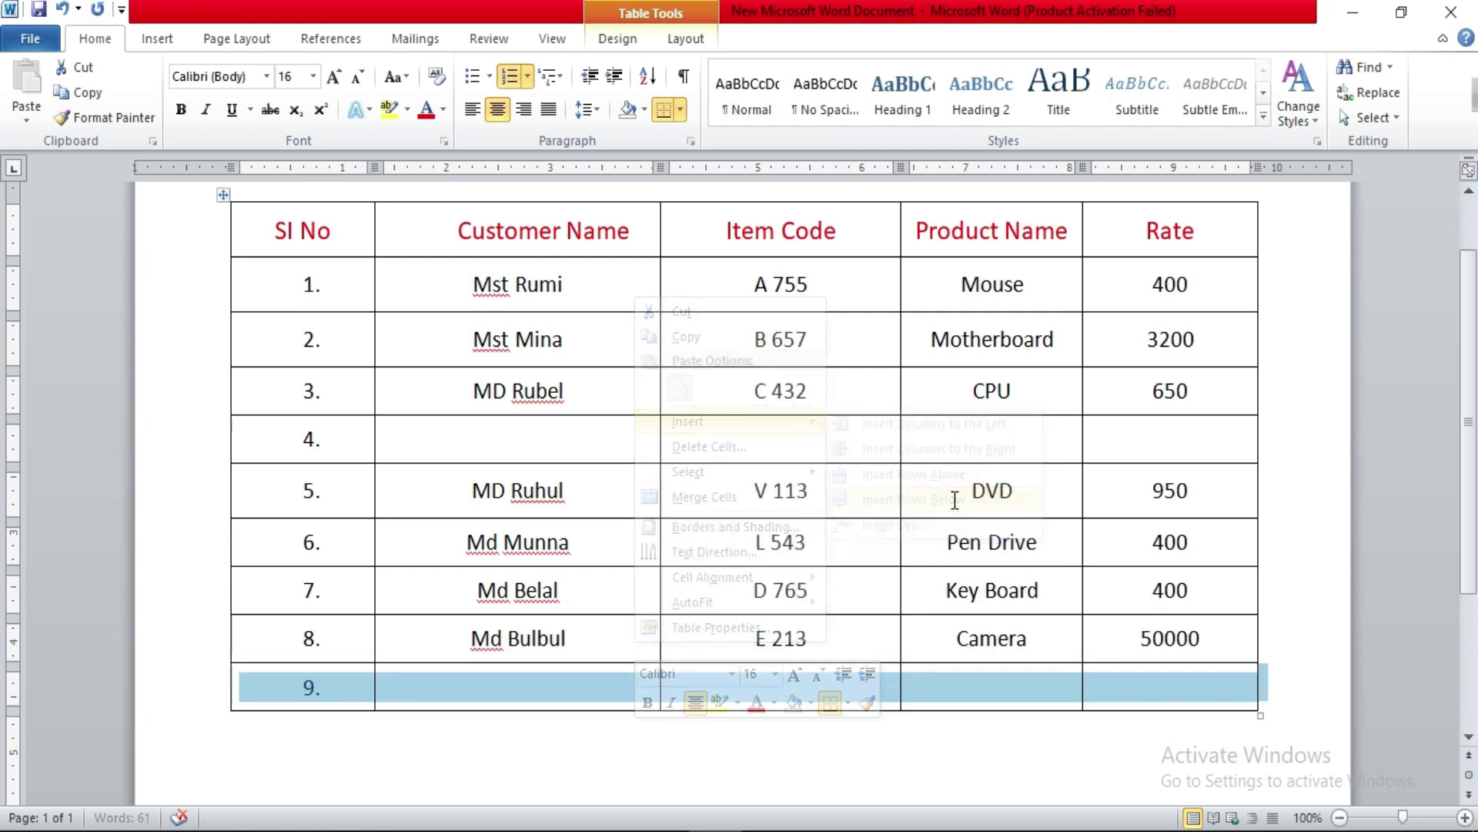
left_click(316, 688)
left_click(353, 676)
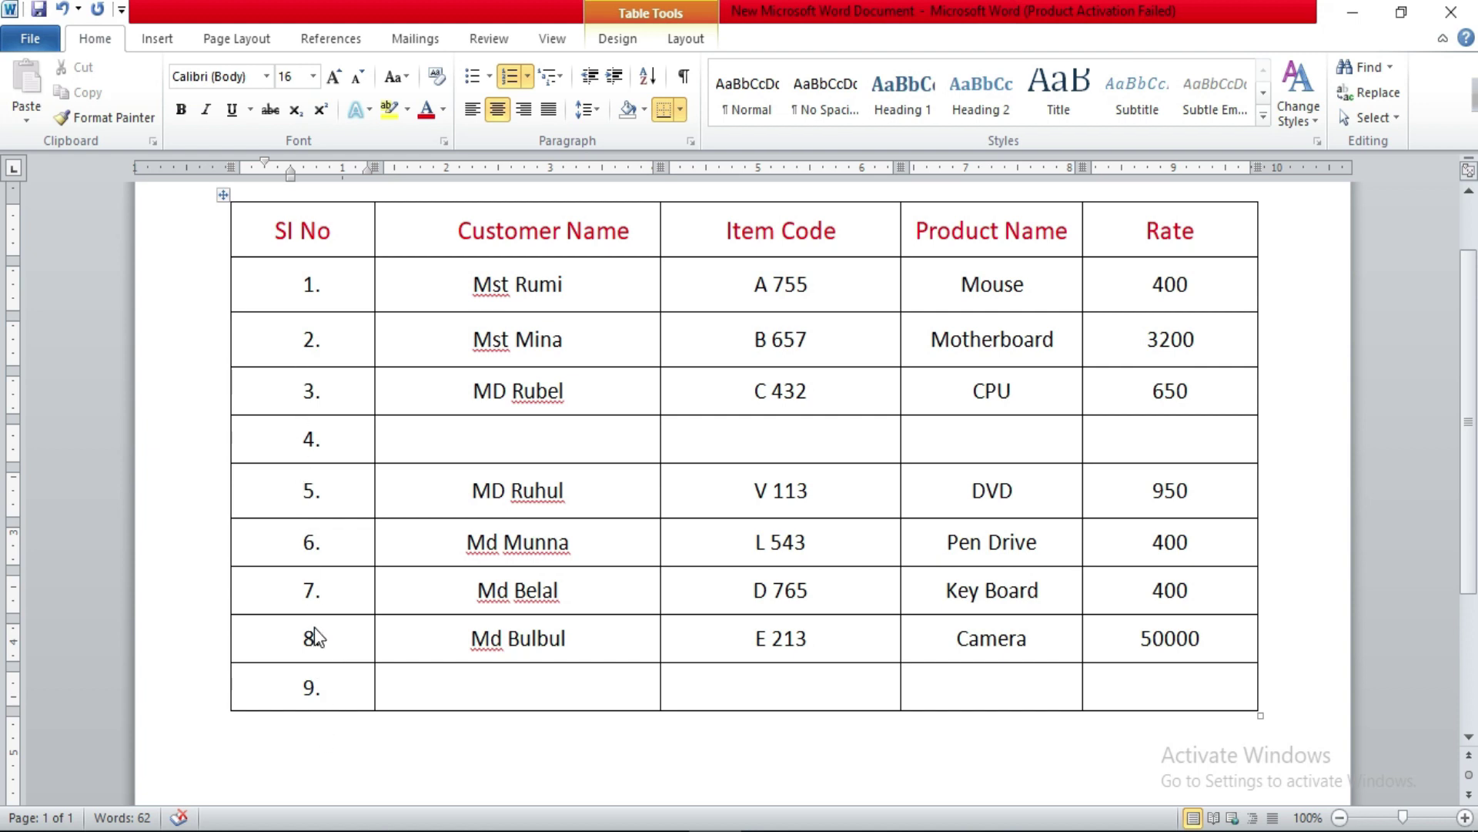
scroll(314, 628, "up", 1)
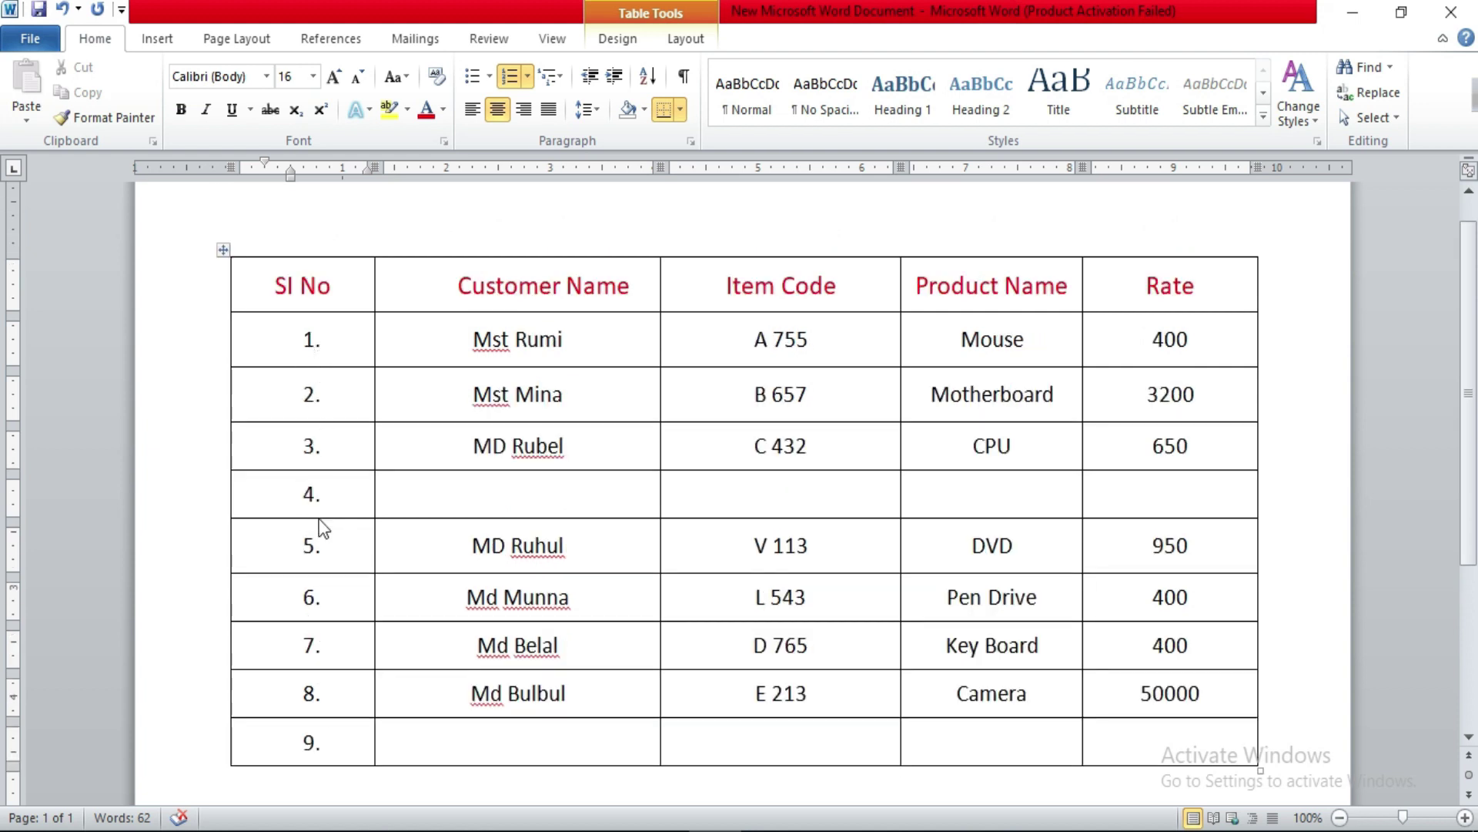
scroll(318, 552, "down", 1)
scroll(330, 646, "down", 1)
scroll(758, 508, "up", 2)
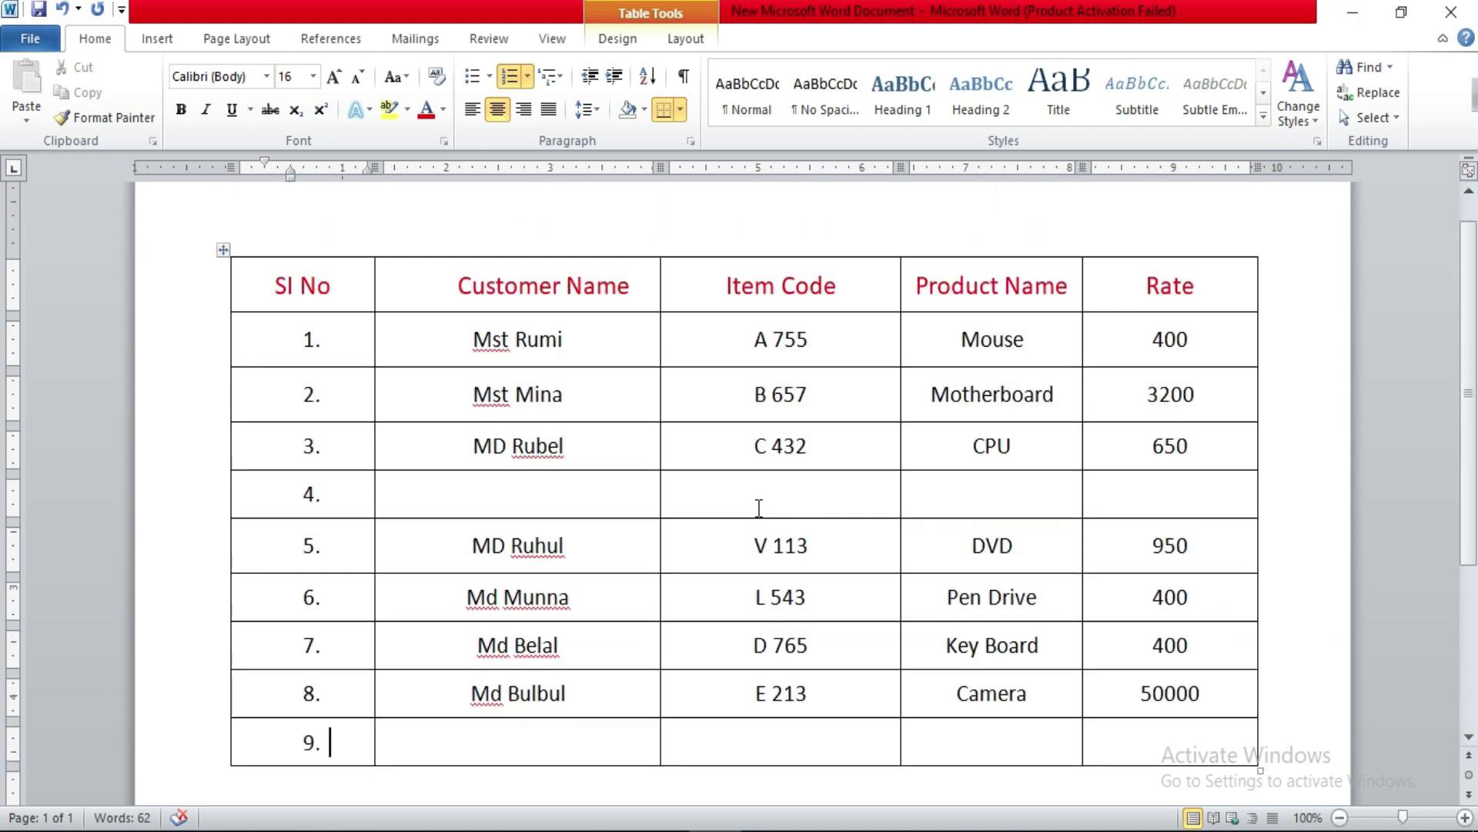